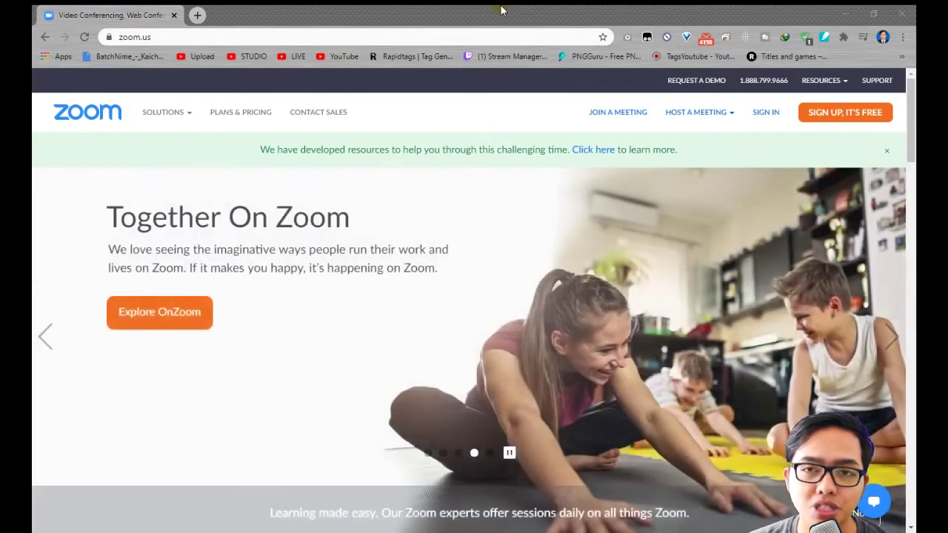
# Step: Search Google in a new tab for "10menit email" and open the "Email 10 menit" result from 10minutemail.net
pyautogui.hotkey('ctrl', 't')
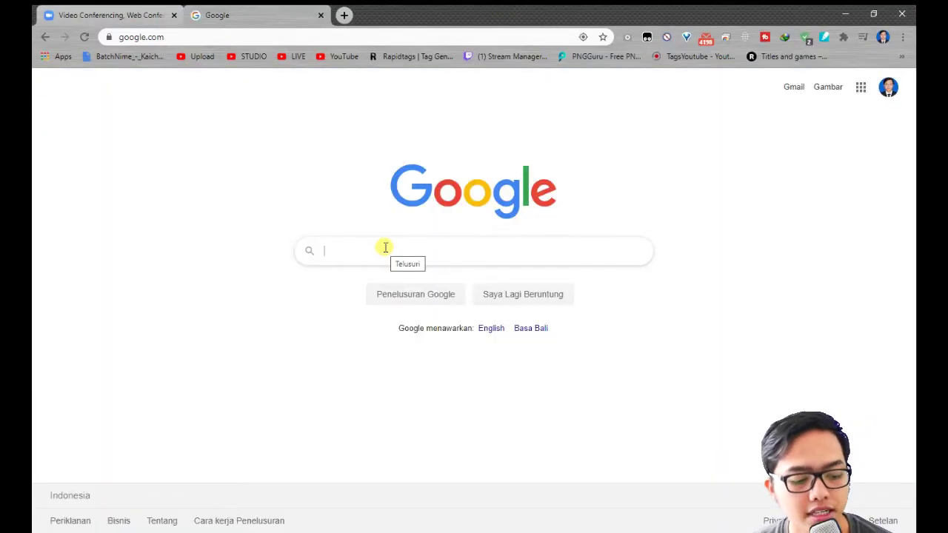
pyautogui.write('10menit email')
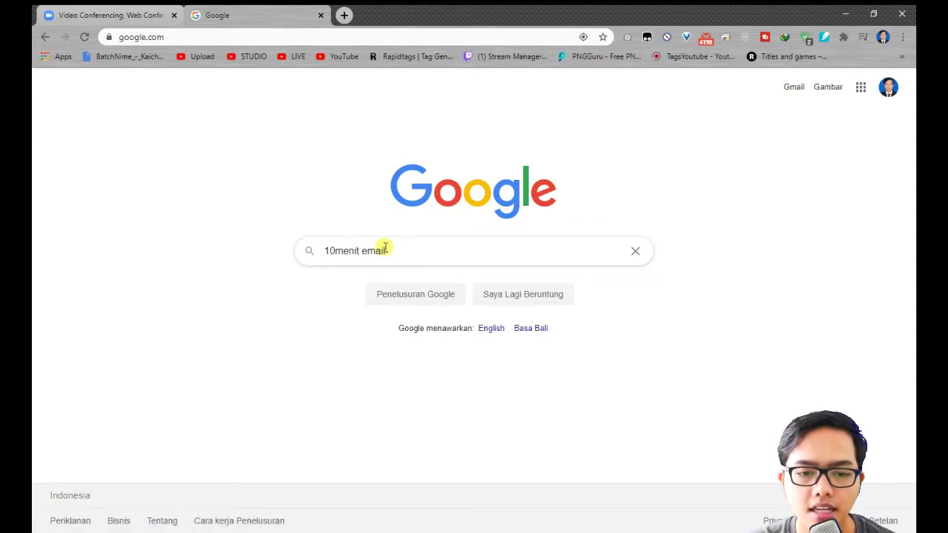
pyautogui.press('Return')
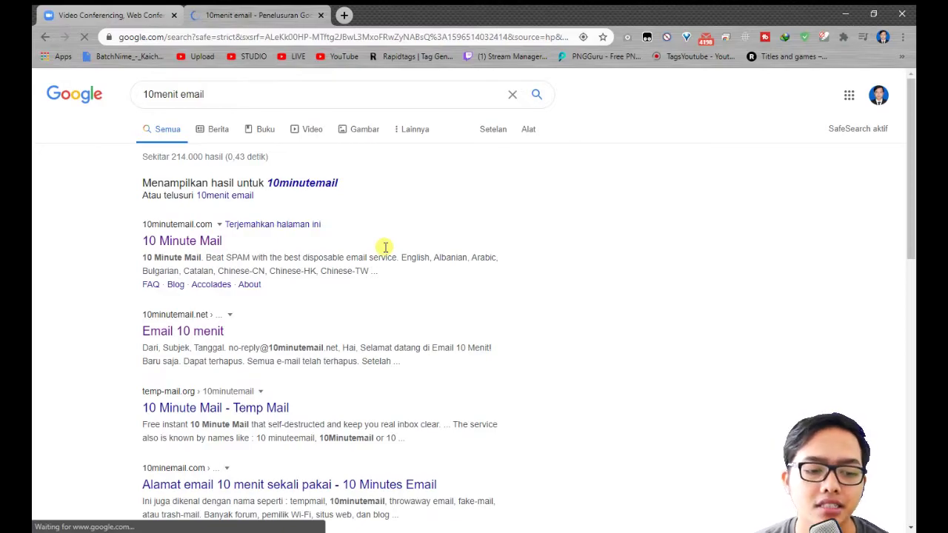
pyautogui.scroll(-1, 260, 298)
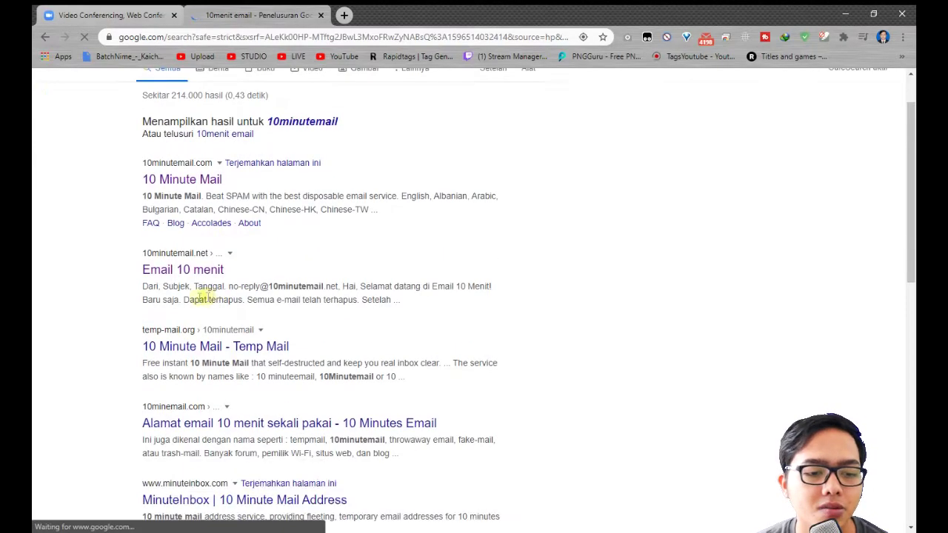
pyautogui.click(181, 276)
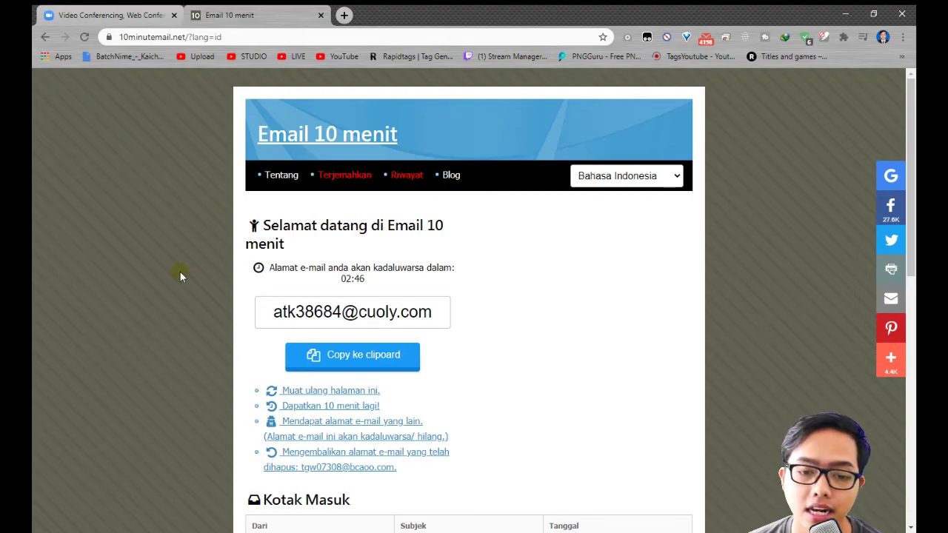
pyautogui.scroll(-3, 295, 321)
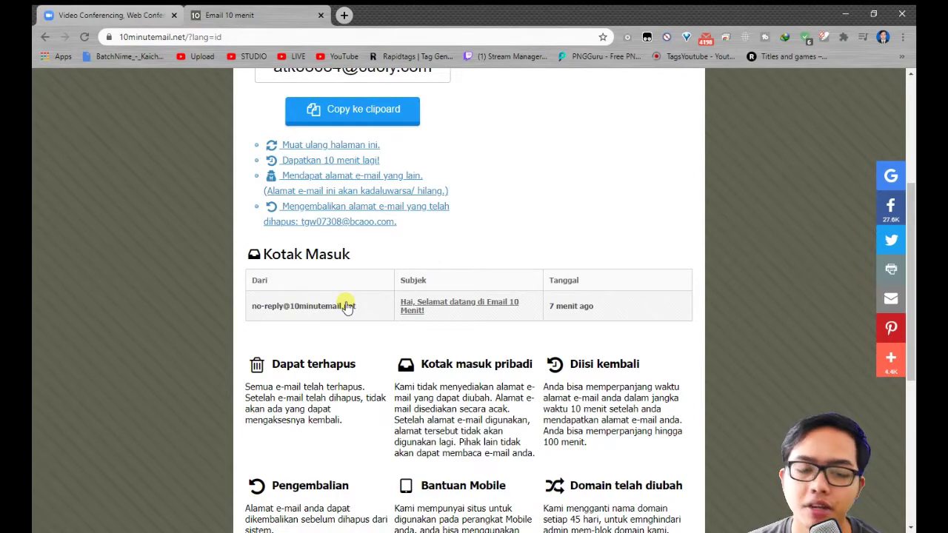
pyautogui.scroll(3, 491, 255)
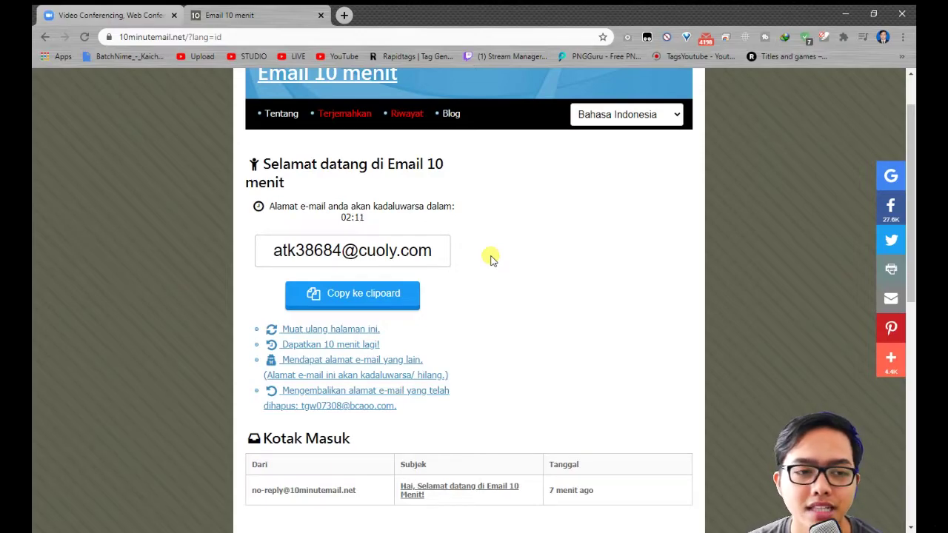
pyautogui.hotkey('ctrl', 'Tab')
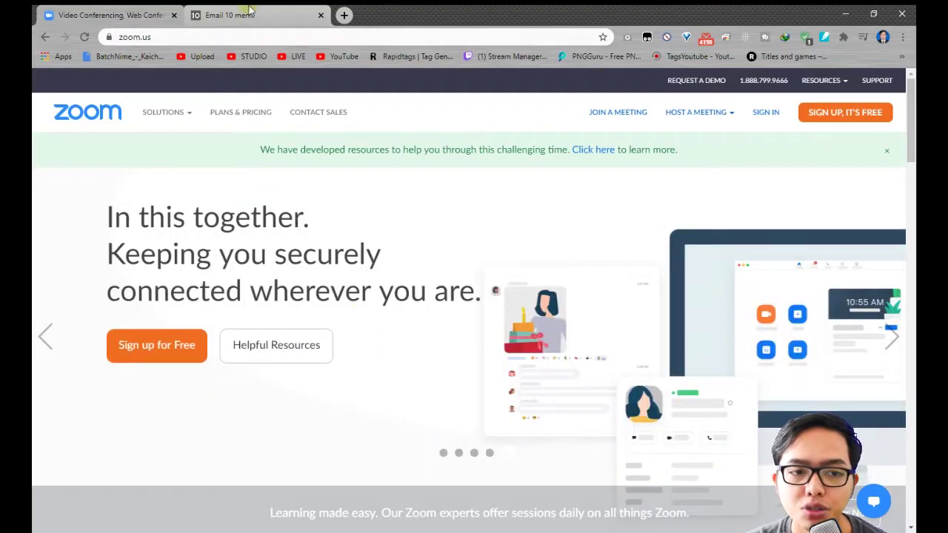
pyautogui.click(244, 13)
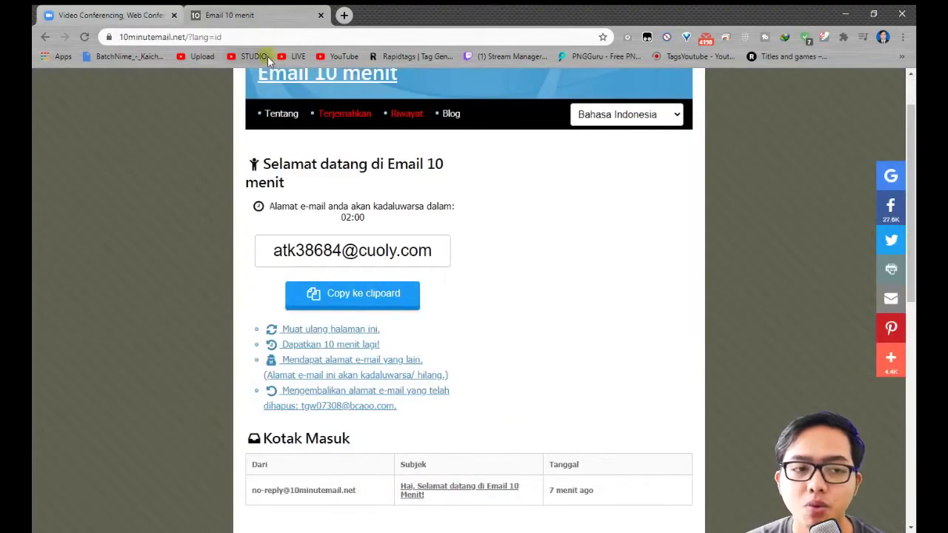
pyautogui.click(155, 14)
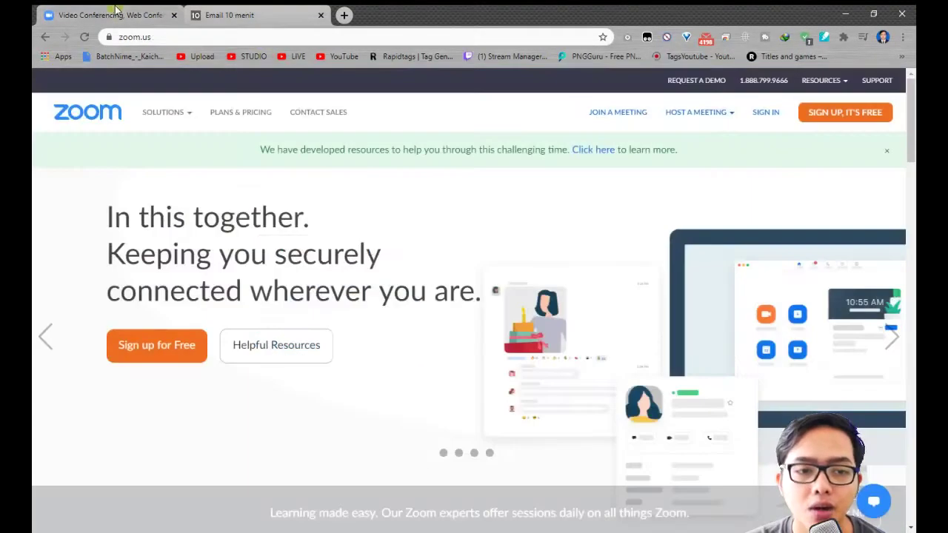
pyautogui.click(267, 22)
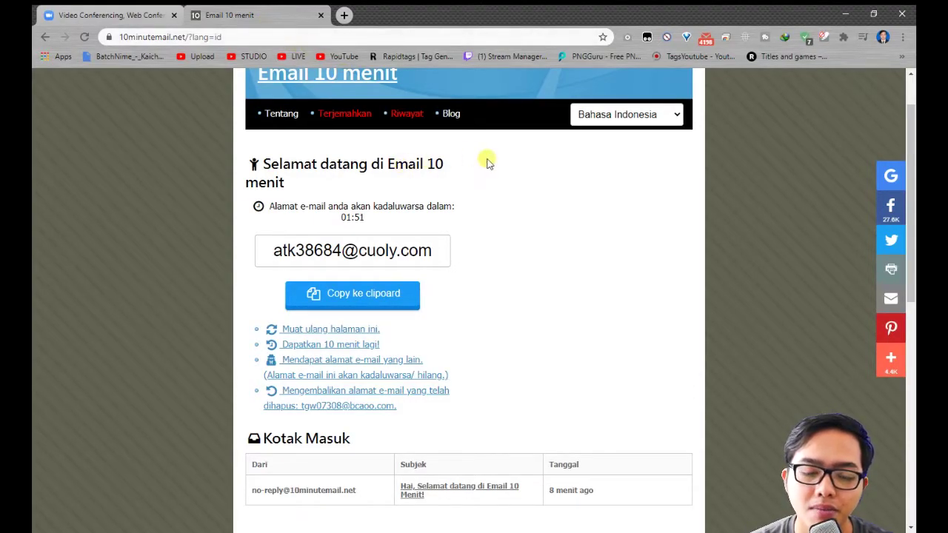
# Step: Get a different temporary email address on 10minutemail.net and copy it to the clipboard
pyautogui.scroll(-1, 451, 213)
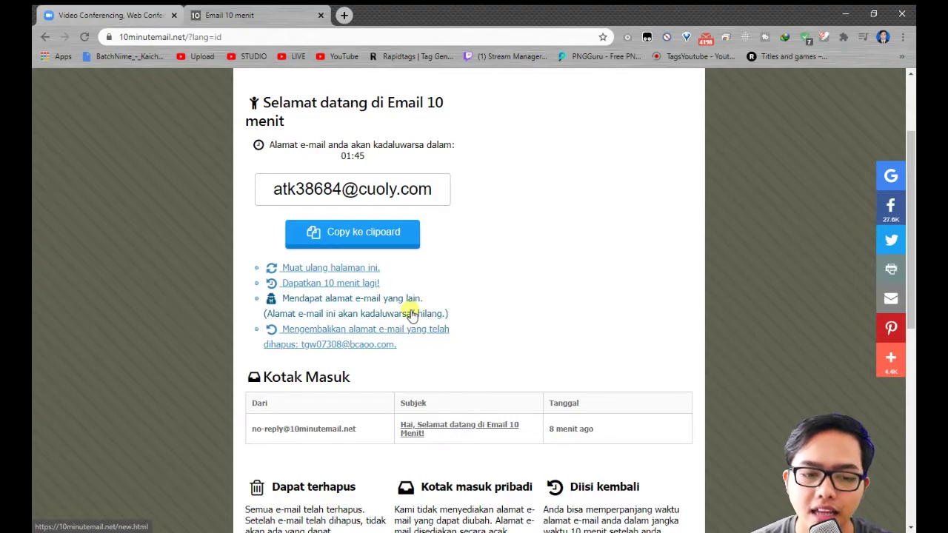
pyautogui.click(343, 317)
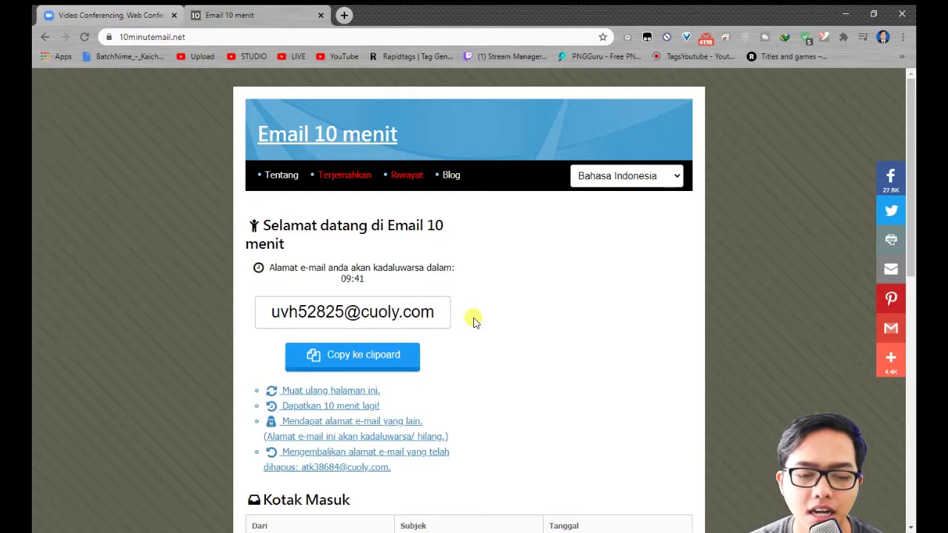
pyautogui.scroll(-3, 474, 319)
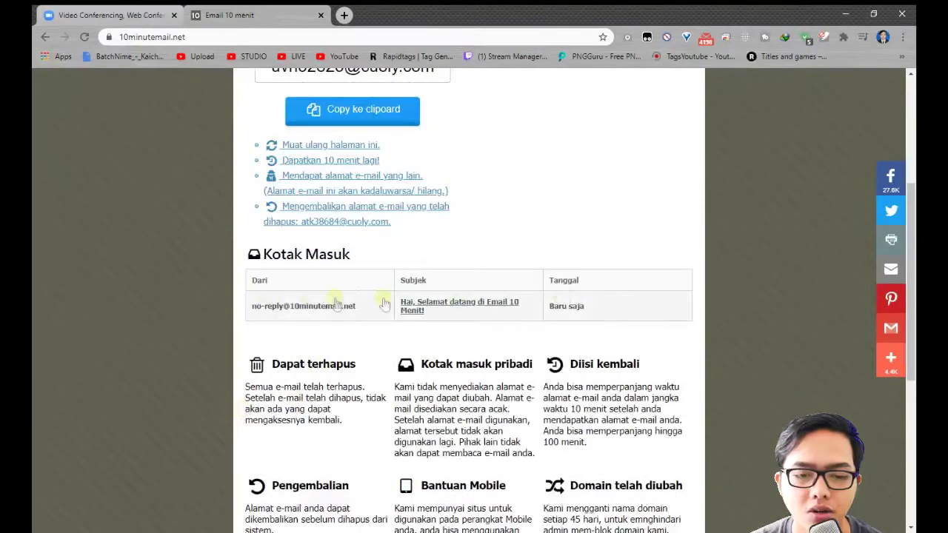
pyautogui.scroll(3, 379, 313)
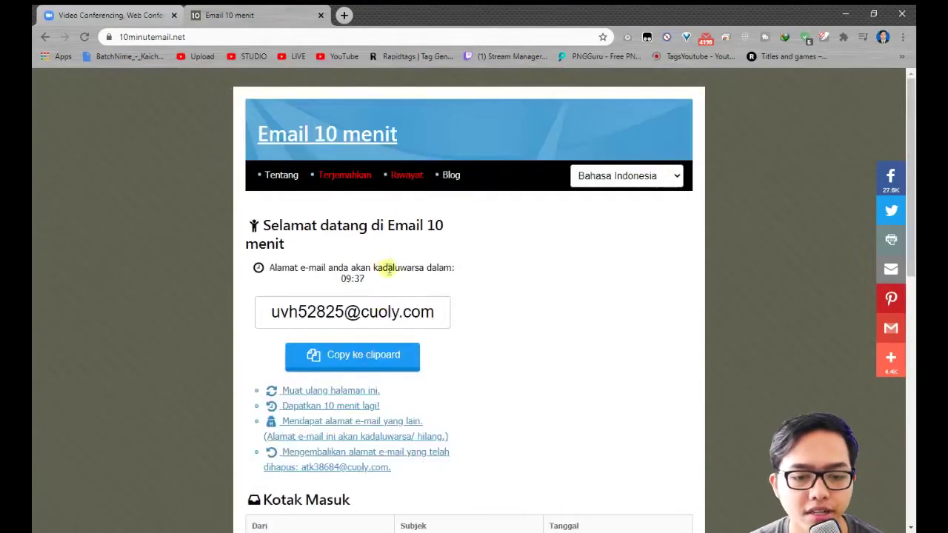
pyautogui.click(360, 361)
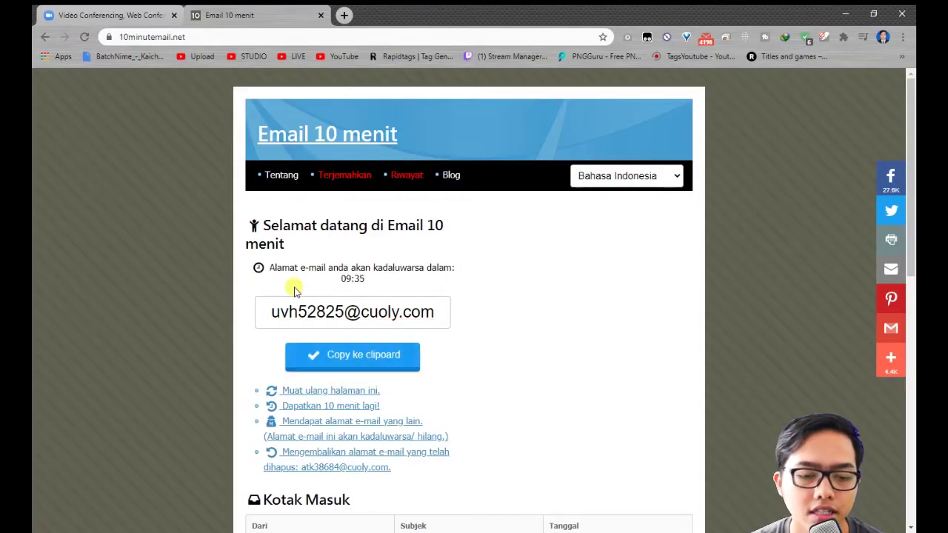
# Step: Start the free sign-up on the Zoom website and submit the date of birth for verification
pyautogui.click(86, 10)
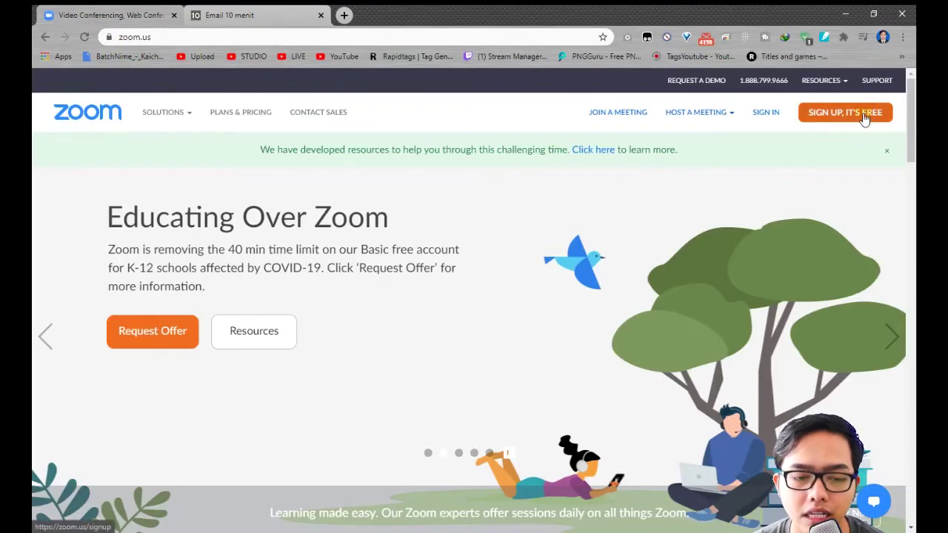
pyautogui.click(815, 122)
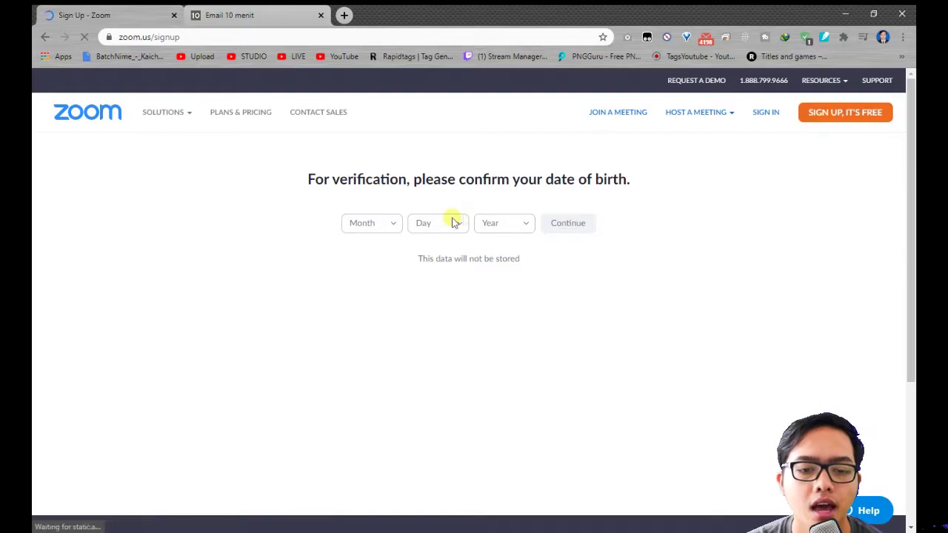
pyautogui.click(375, 229)
pyautogui.click(374, 355)
pyautogui.click(450, 230)
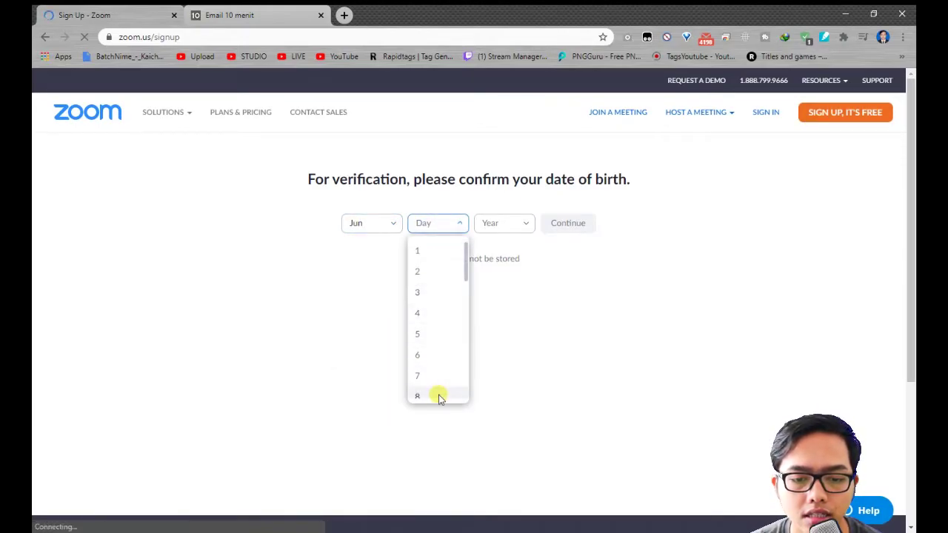
pyautogui.scroll(-3, 435, 381)
pyautogui.click(504, 224)
pyautogui.click(505, 222)
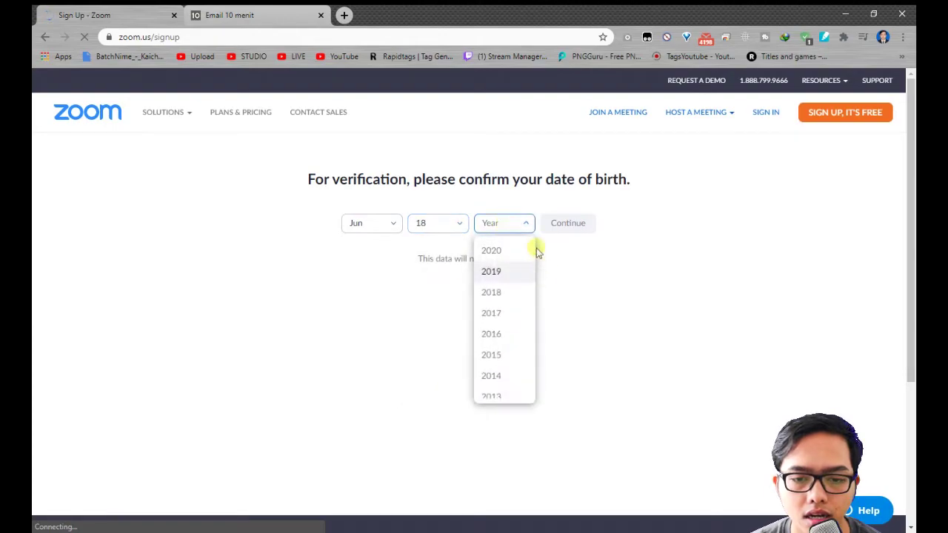
pyautogui.scroll(-4, 485, 376)
pyautogui.scroll(-2, 487, 376)
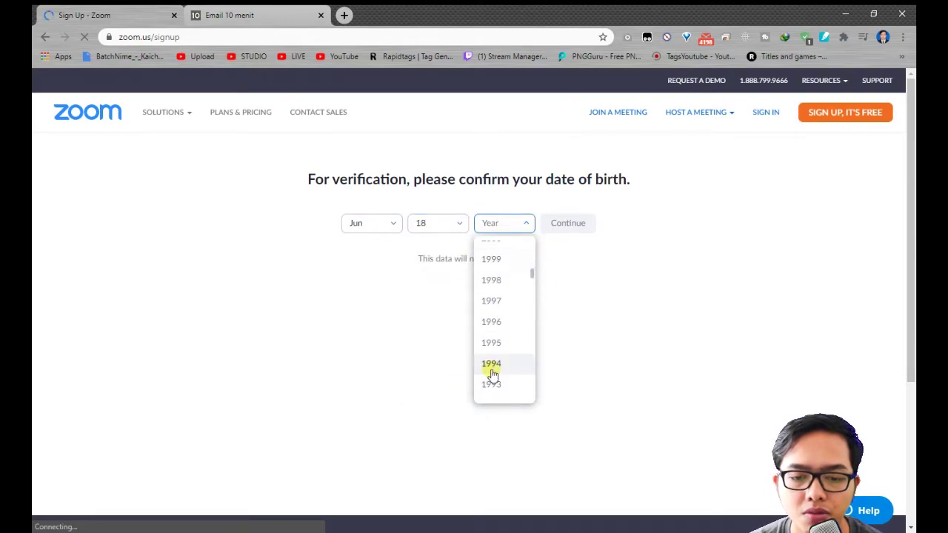
pyautogui.click(491, 370)
pyautogui.click(567, 225)
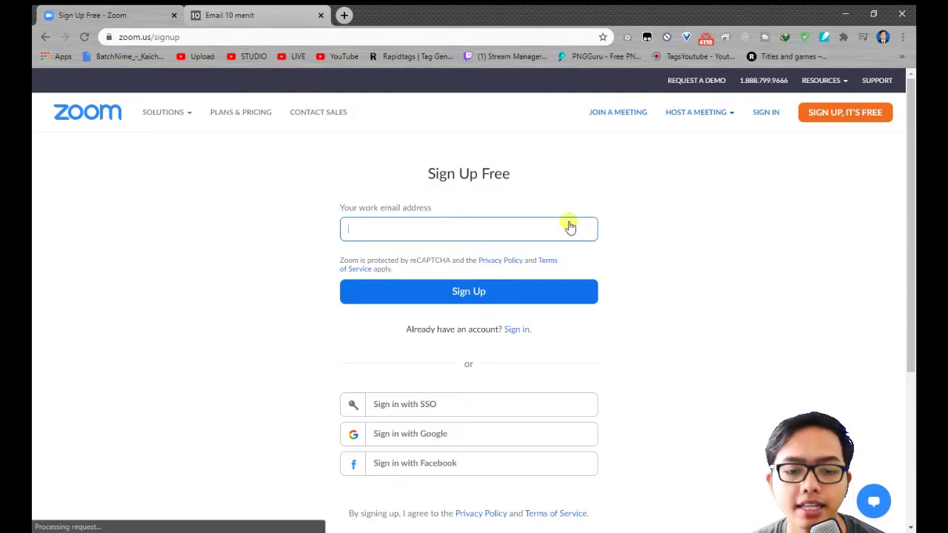
# Step: Paste the copied temporary email address as the work email and submit the Zoom sign-up
pyautogui.hotkey('ctrl', 'v')
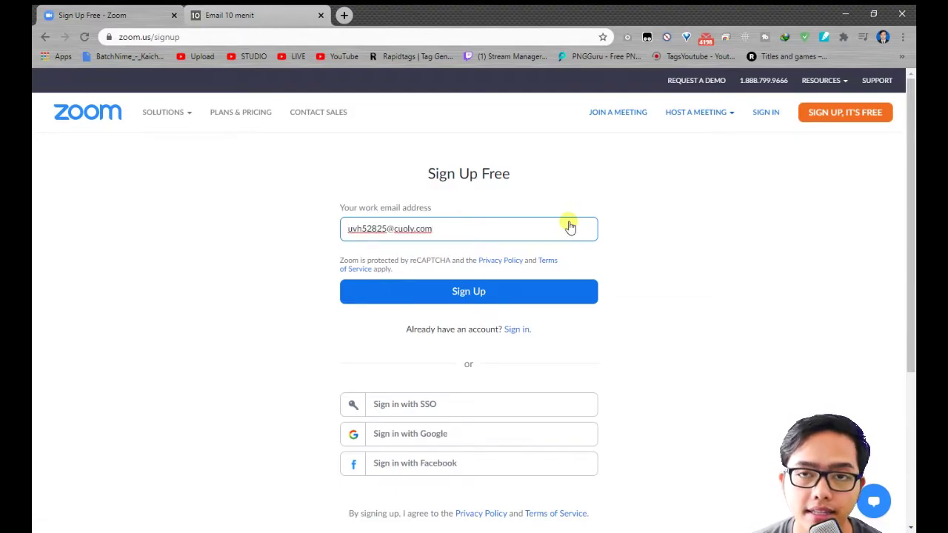
pyautogui.click(521, 294)
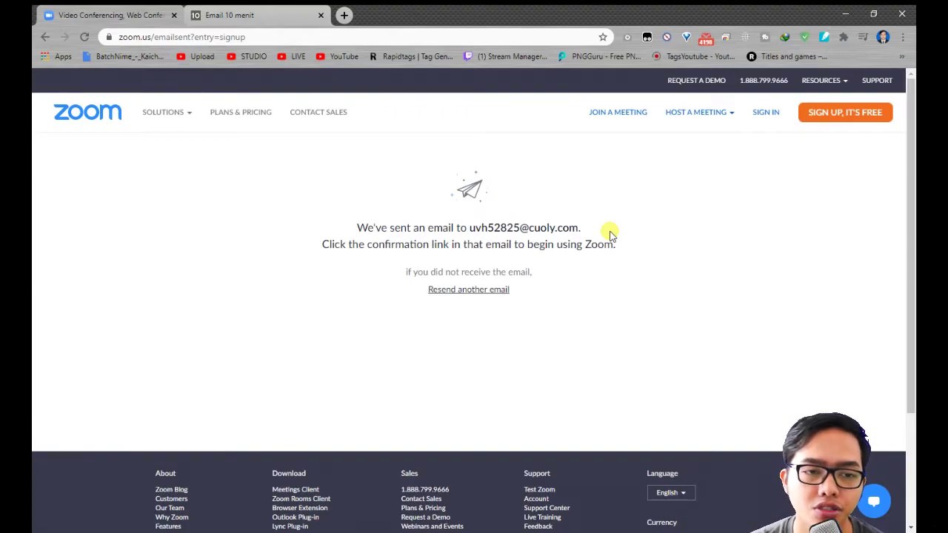
# Step: Open the "Please activate your Zoom account" message in the 10minutemail.net inbox
pyautogui.click(225, 14)
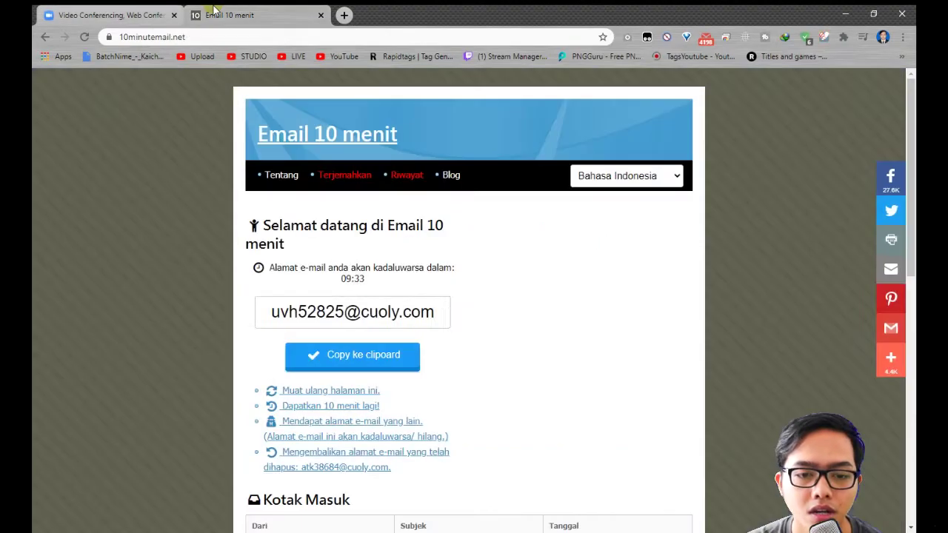
pyautogui.scroll(-3, 535, 190)
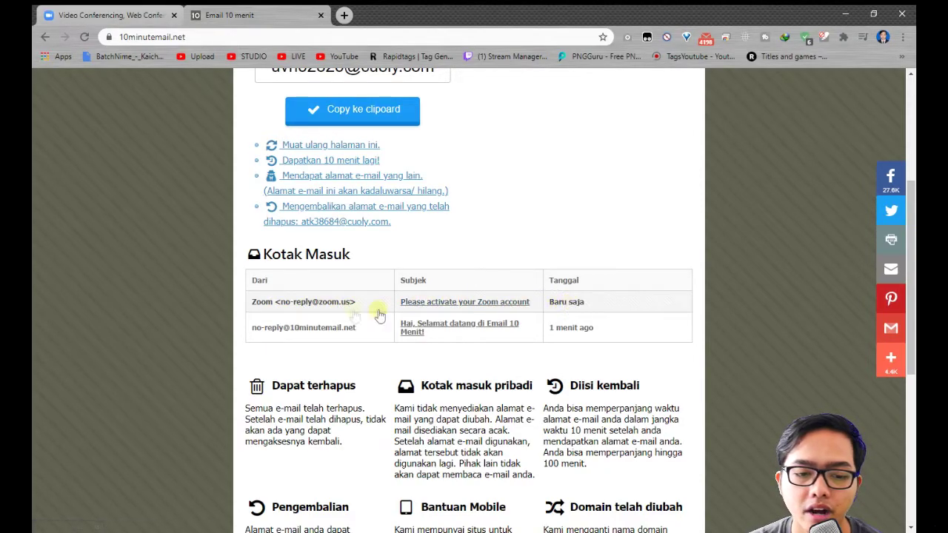
pyautogui.click(335, 304)
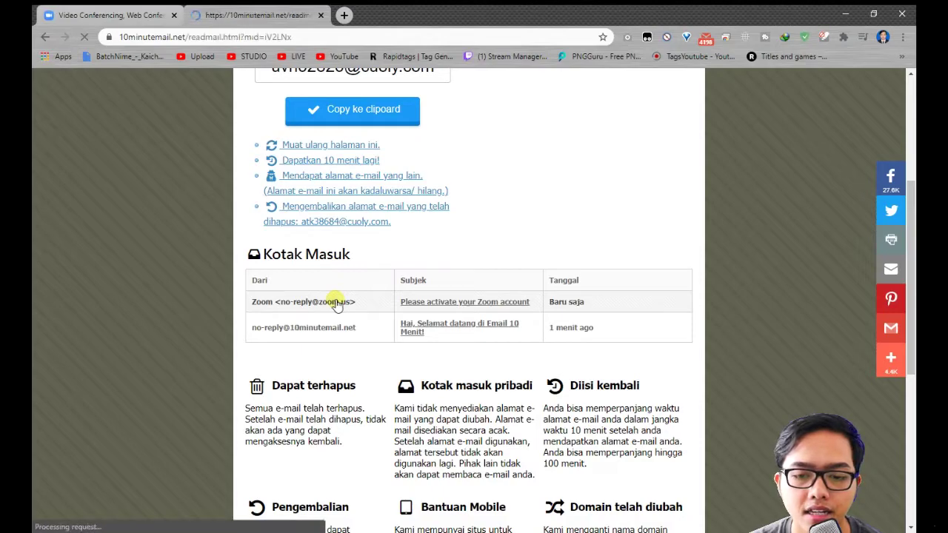
pyautogui.scroll(-6, 603, 271)
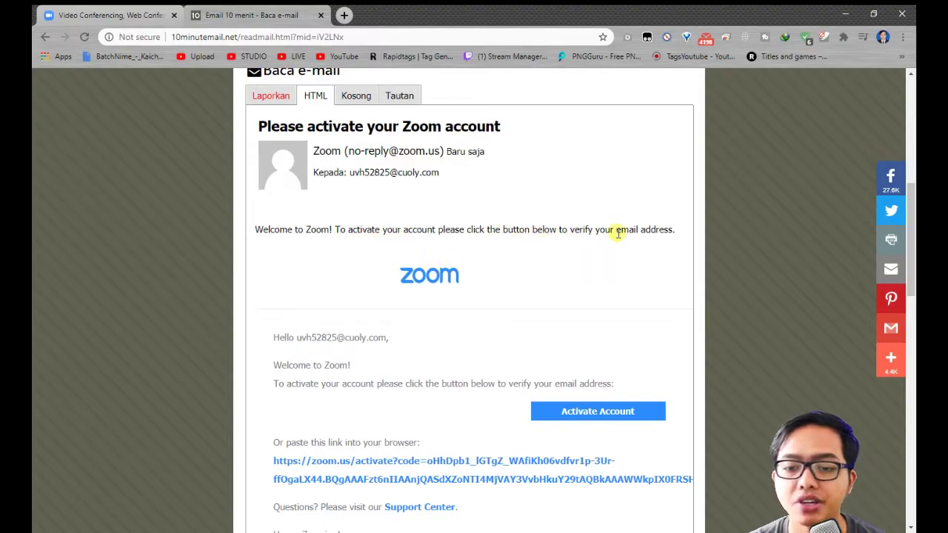
pyautogui.scroll(-1, 518, 288)
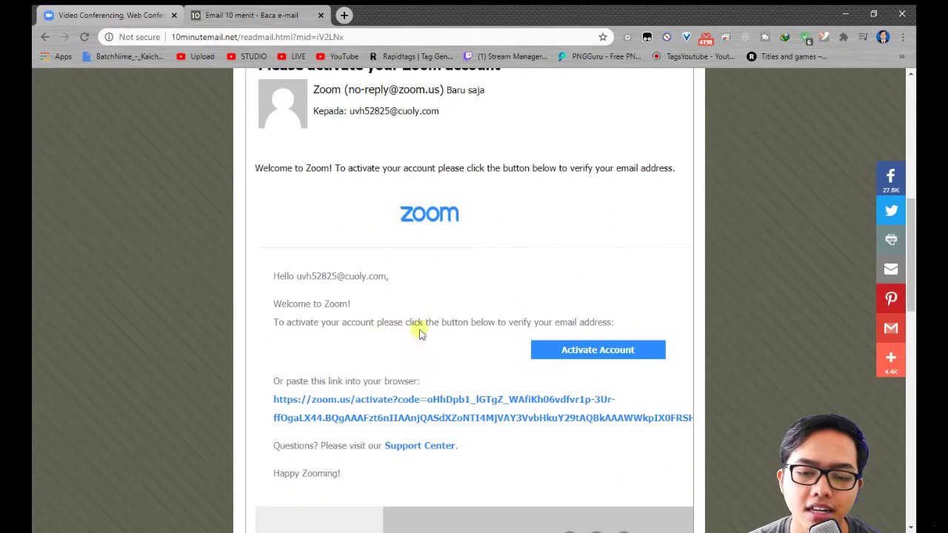
# Step: Activate the Zoom account from the email and answer Yes to signing up on behalf of a school
pyautogui.click(536, 348)
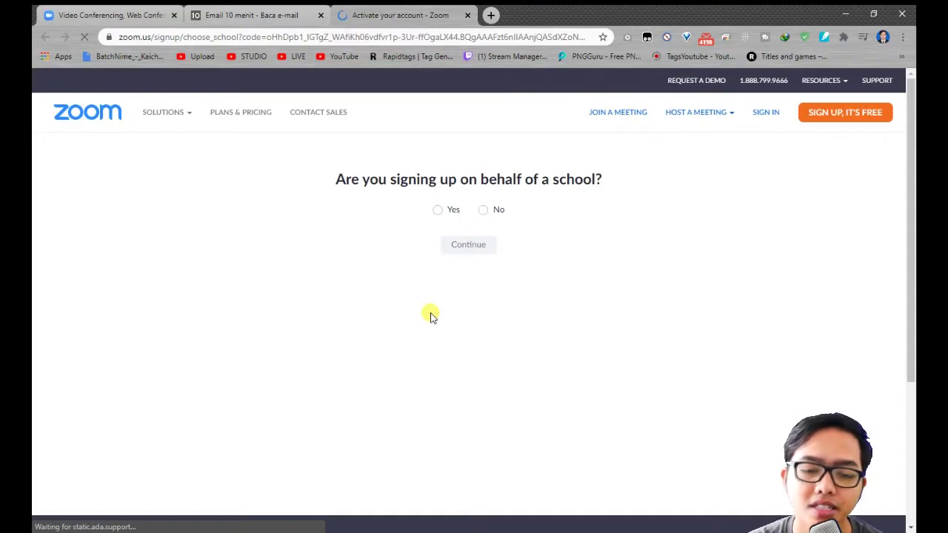
pyautogui.click(437, 211)
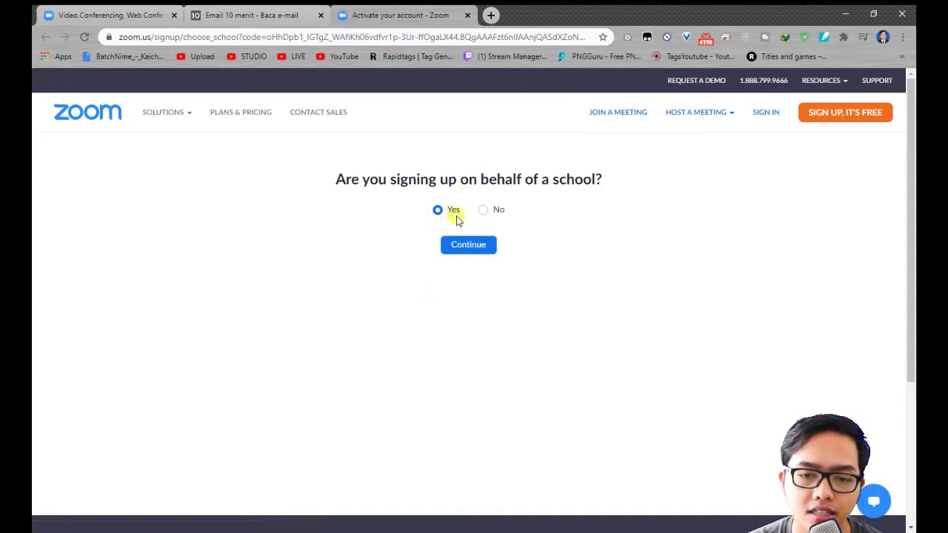
pyautogui.click(466, 251)
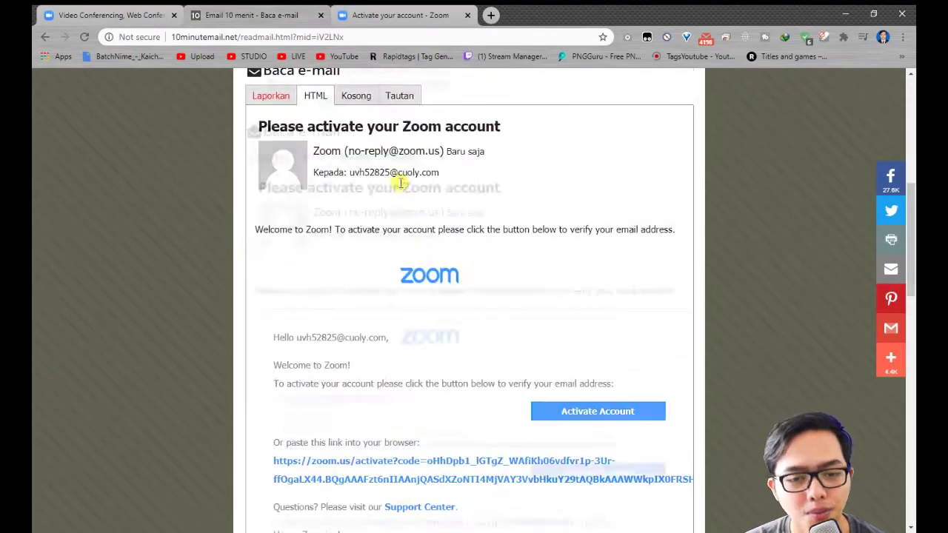
# Step: Return to 10minutemail.net and extend the temporary email address by another 10 minutes
pyautogui.scroll(5, 399, 183)
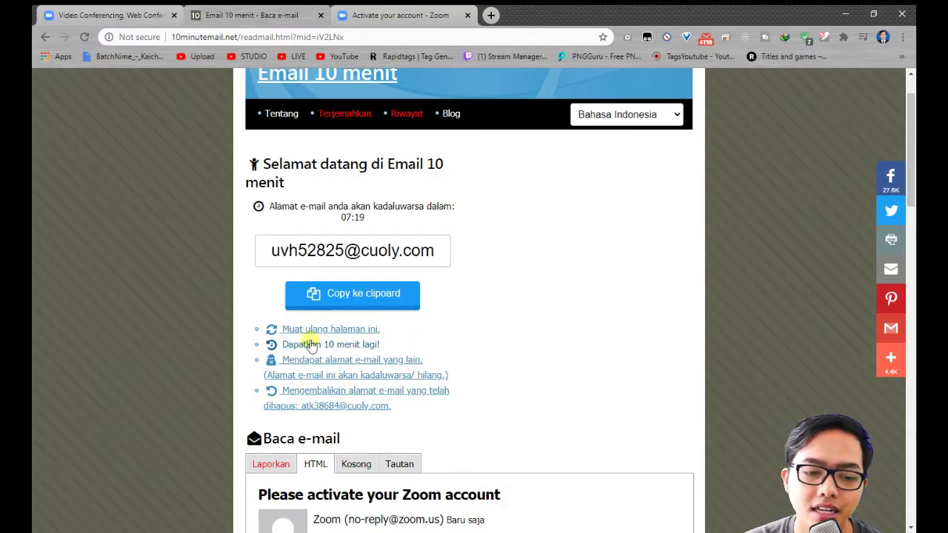
pyautogui.click(285, 342)
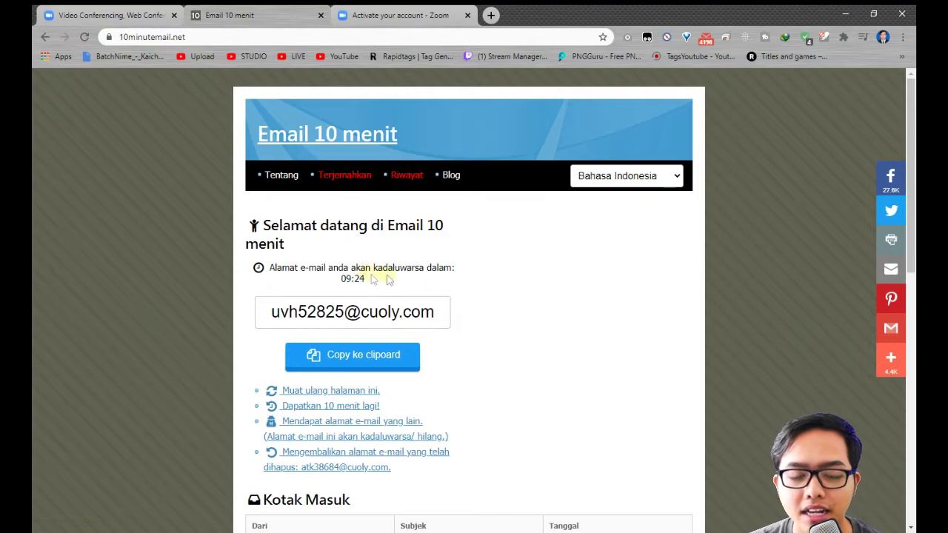
pyautogui.scroll(-2, 416, 285)
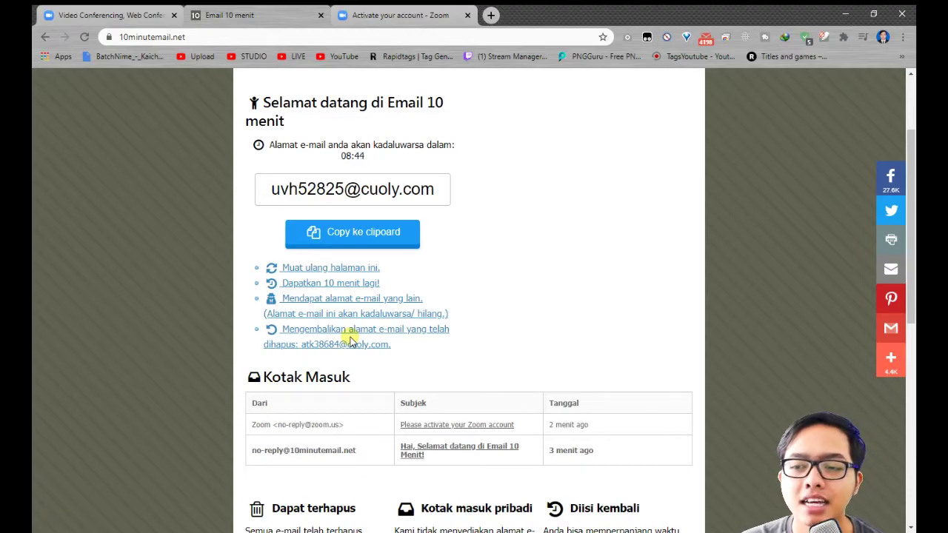
pyautogui.scroll(2, 301, 318)
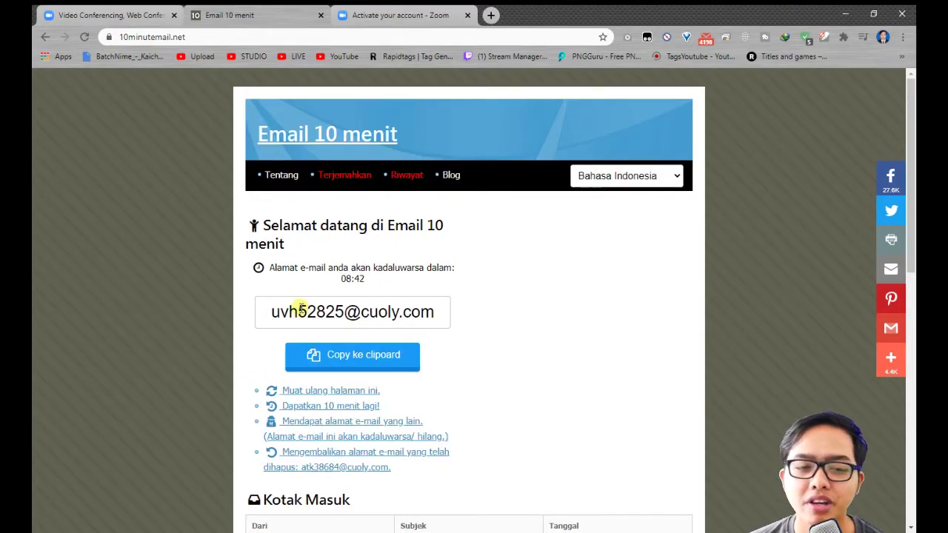